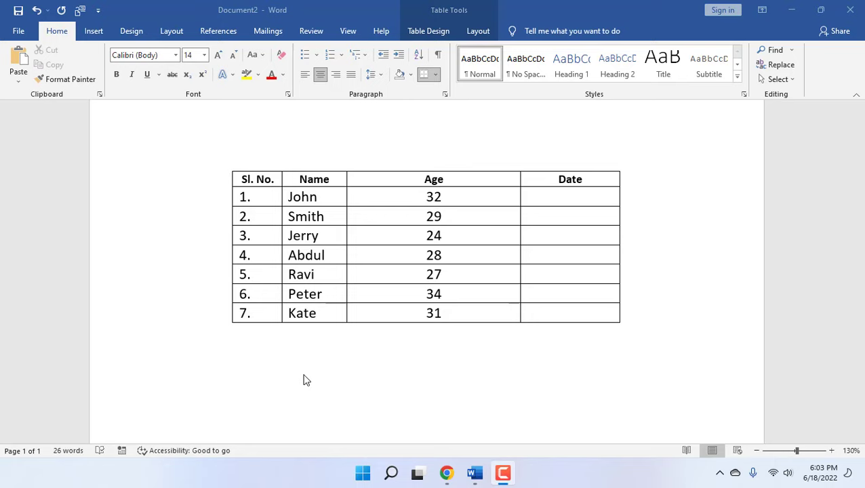
Step: Place the cursor in the first empty Date cell and enable the Developer tab in the ribbon customization options
click(570, 199)
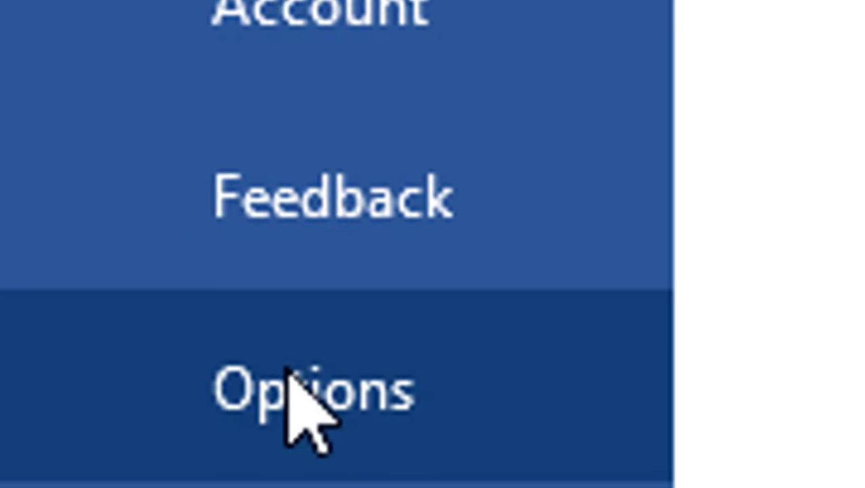
click(288, 372)
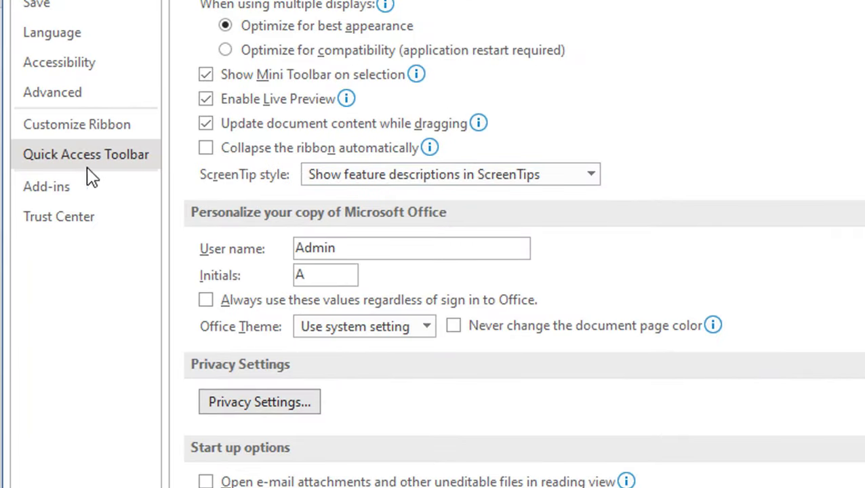
click(80, 133)
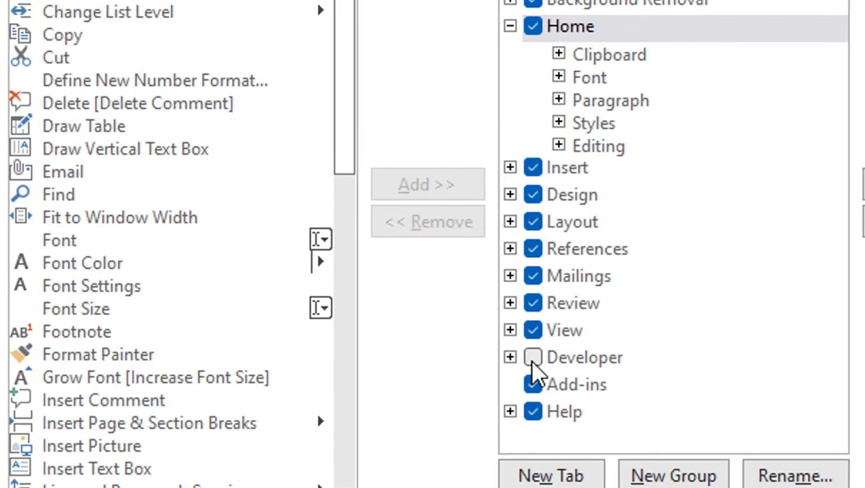
click(533, 358)
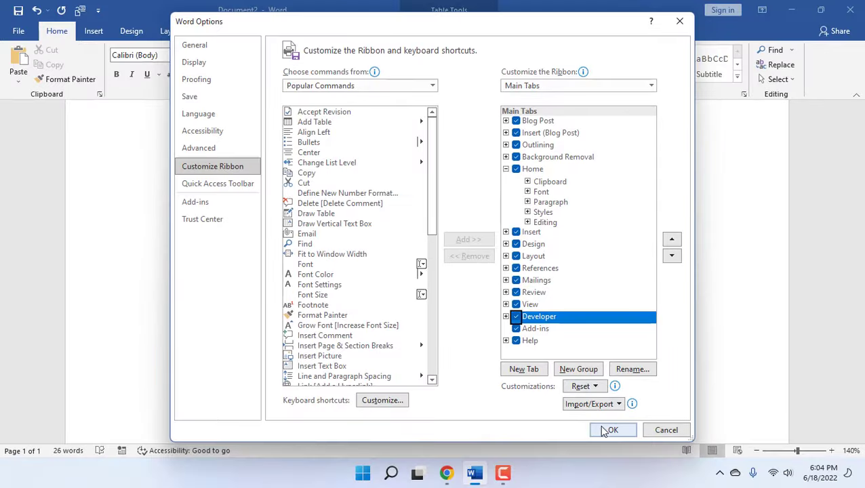
click(615, 434)
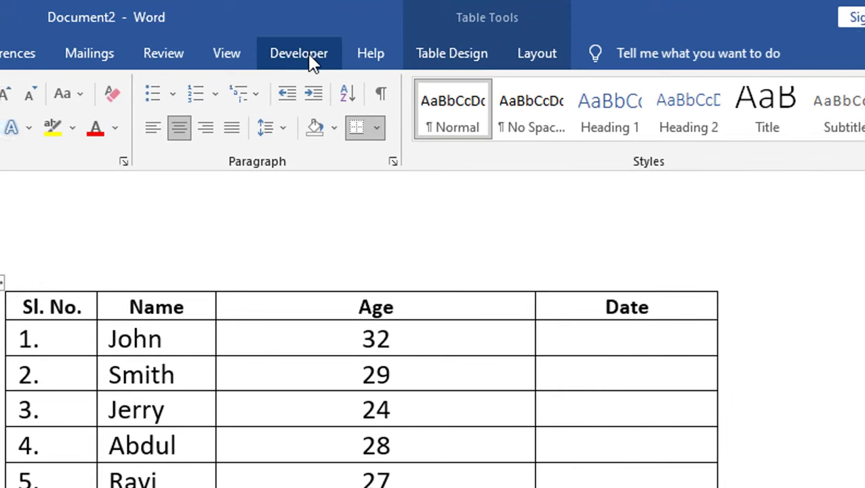
Step: Insert a Date Picker Content Control in row 1's Date cell and choose June 13, 2022
click(307, 59)
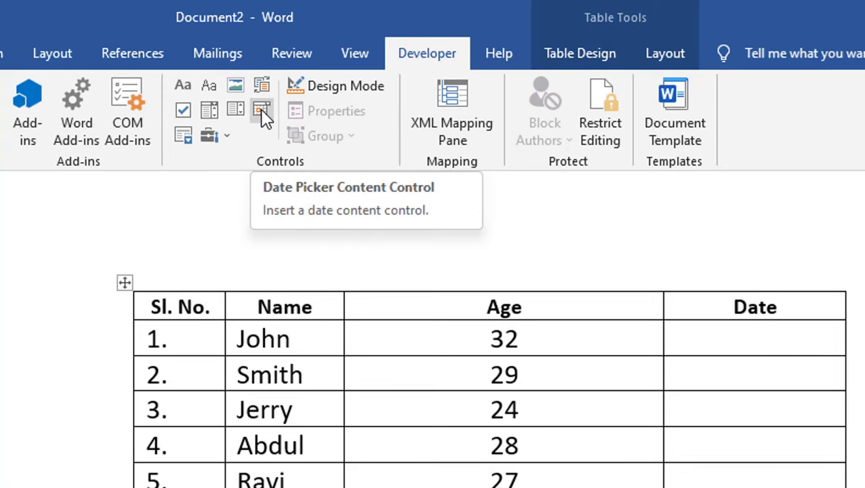
click(262, 114)
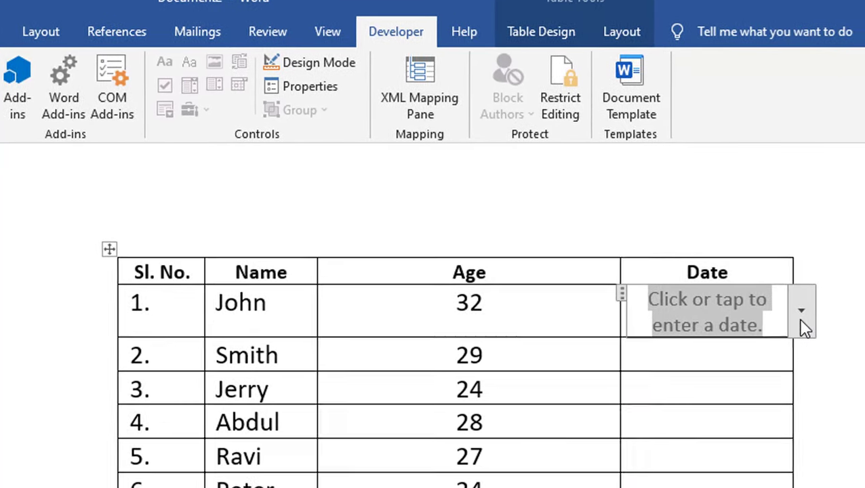
click(811, 344)
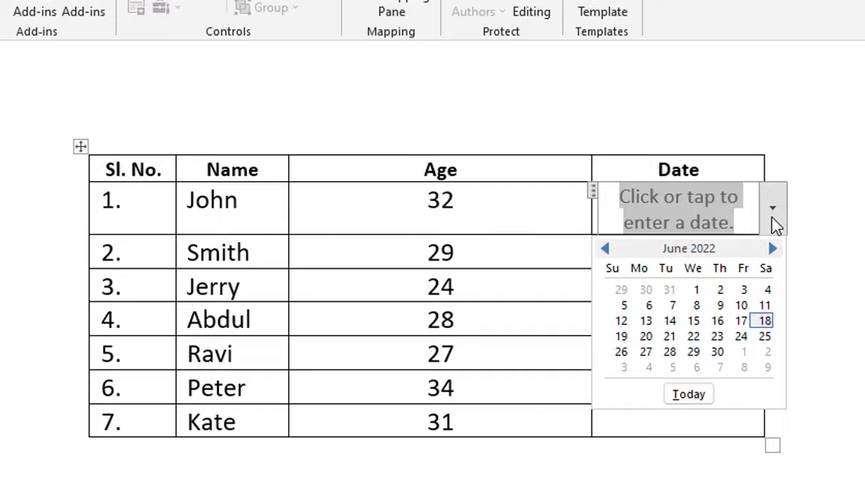
click(645, 312)
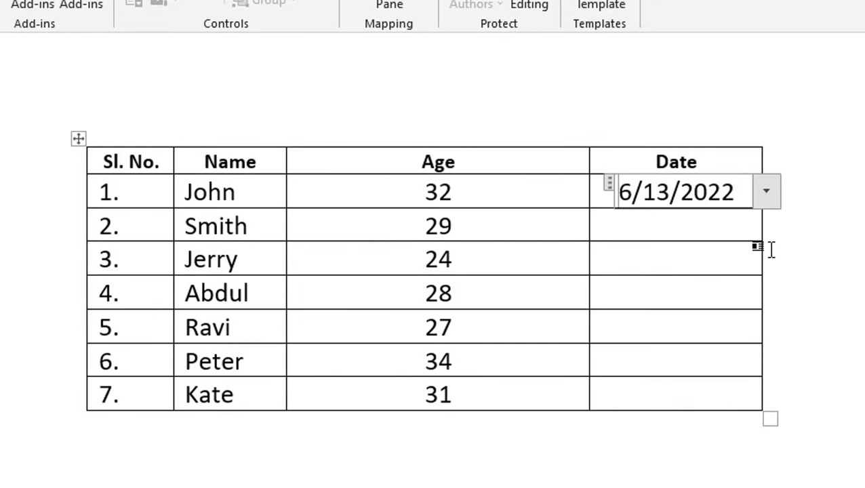
click(813, 246)
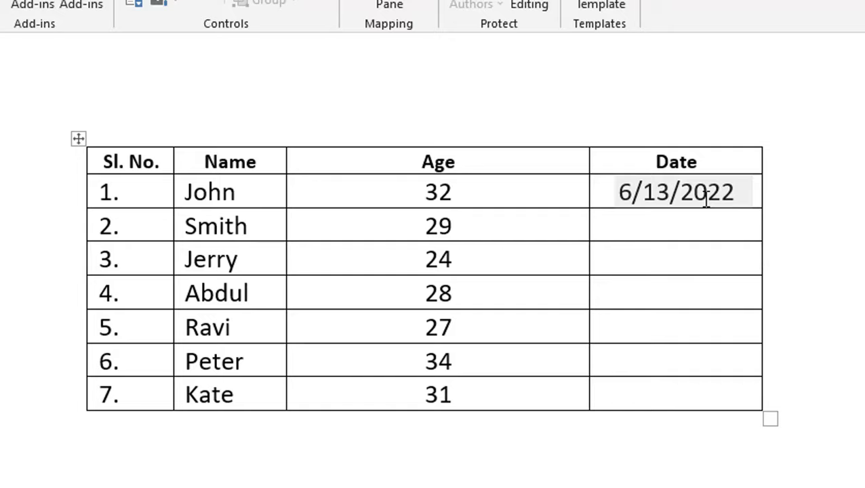
Step: Change the display format of row 1's date picker to d/M/yyyy in its content control properties
click(671, 198)
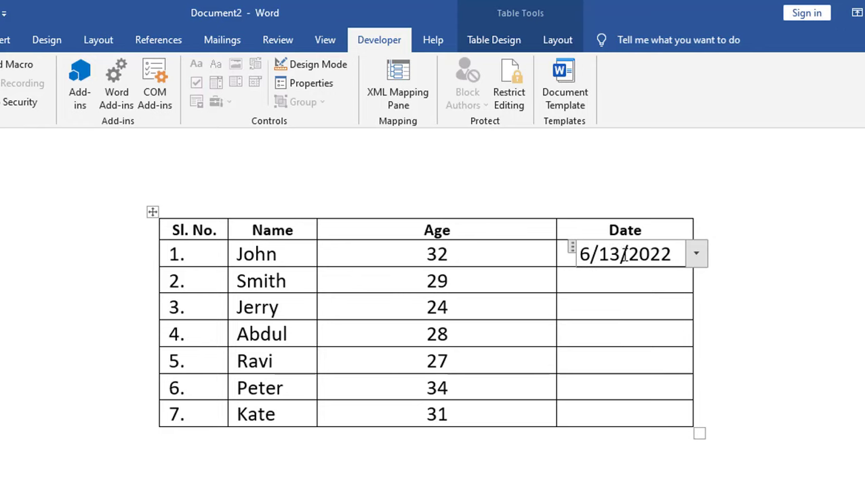
click(316, 90)
drag(407, 47, 670, 57)
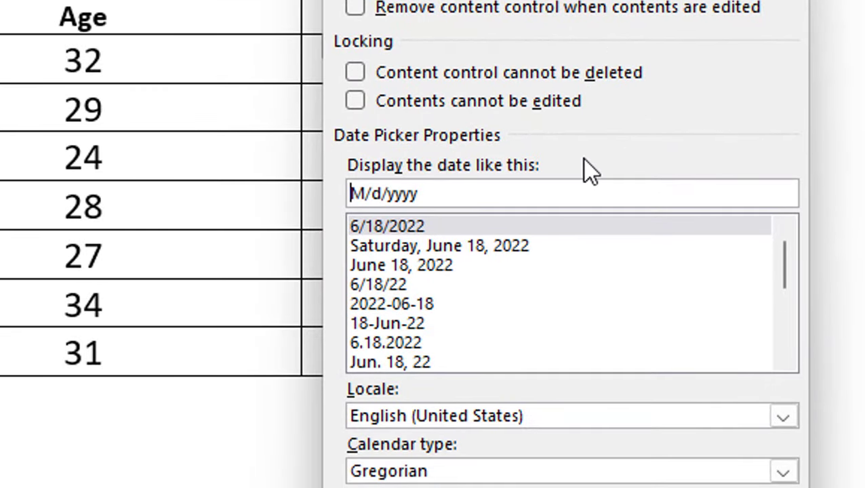
key(Right)
key(Right)
key(BackSpace)
key(BackSpace)
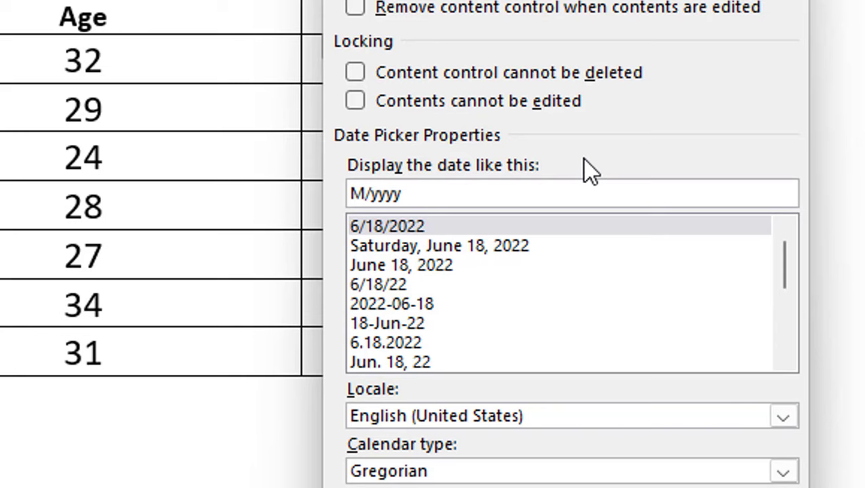
key(Home)
text(d)
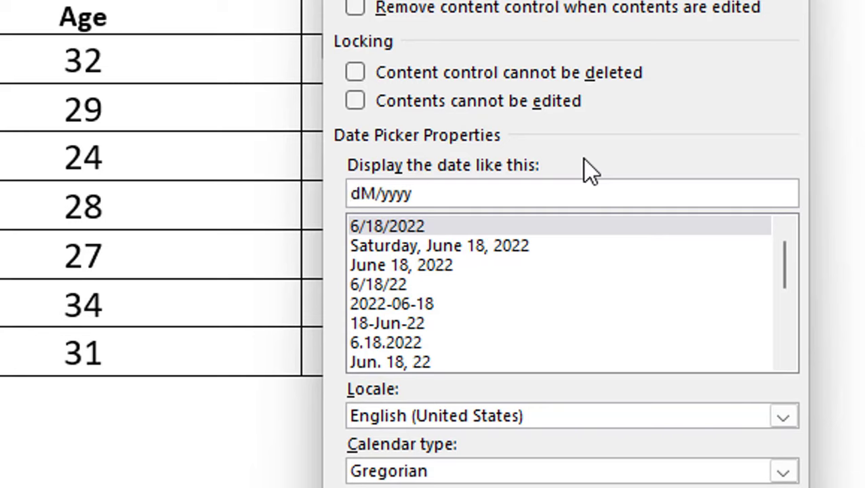
text(/)
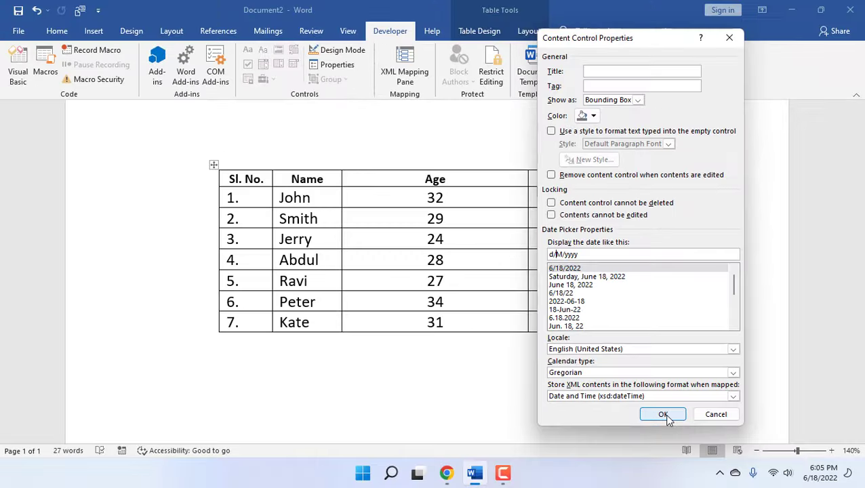
click(665, 415)
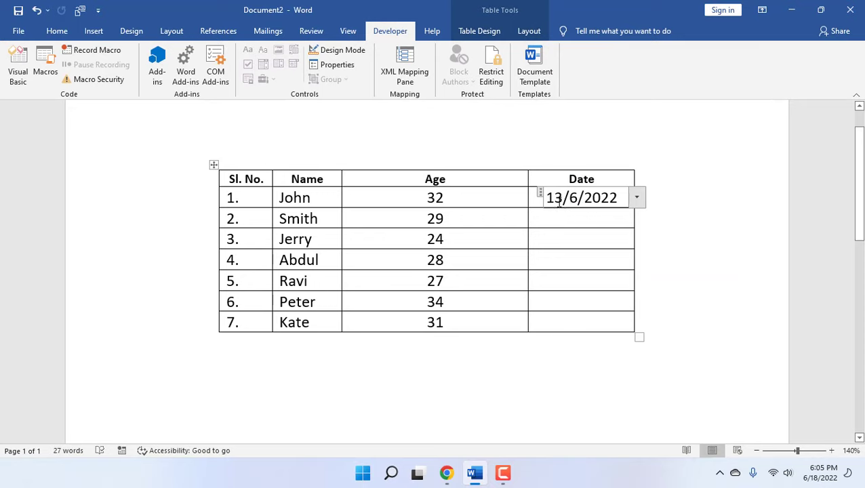
Step: Choose June 22, 2022 as the date in row 1's date picker
drag(559, 201, 554, 202)
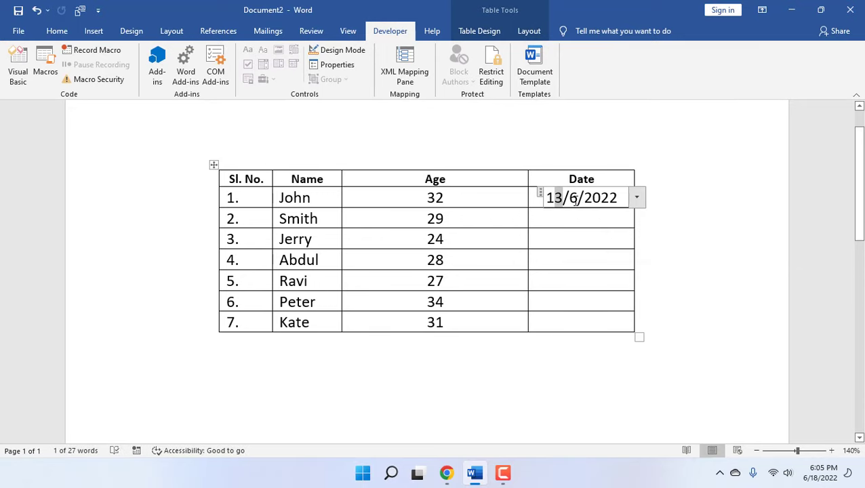
click(637, 197)
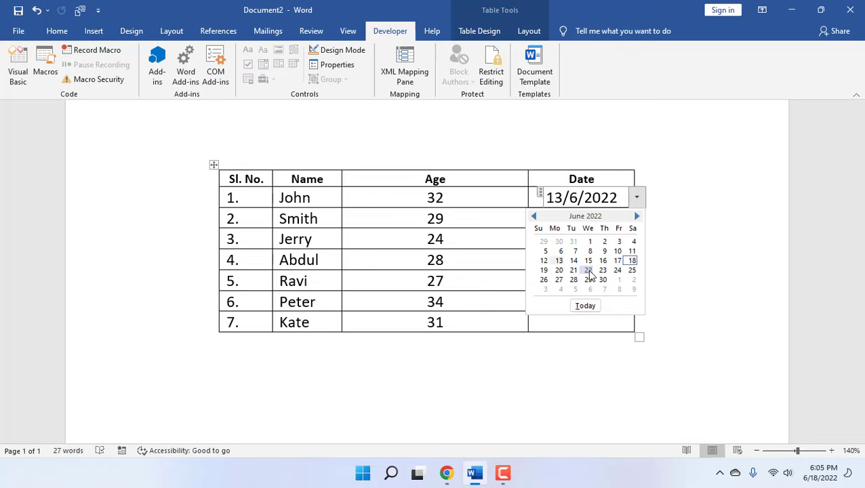
click(588, 271)
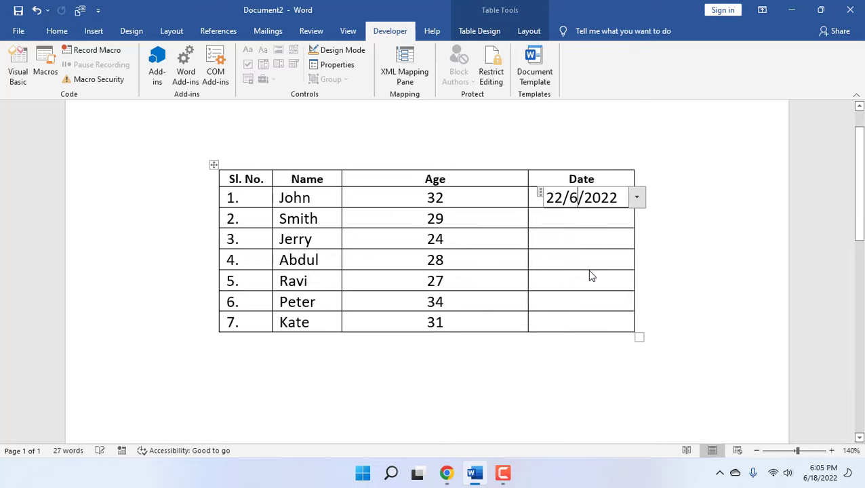
Step: Copy the date picker from row 1's Date cell into the Date cell of row 2
click(589, 226)
click(592, 204)
click(579, 221)
key(shift+Tab)
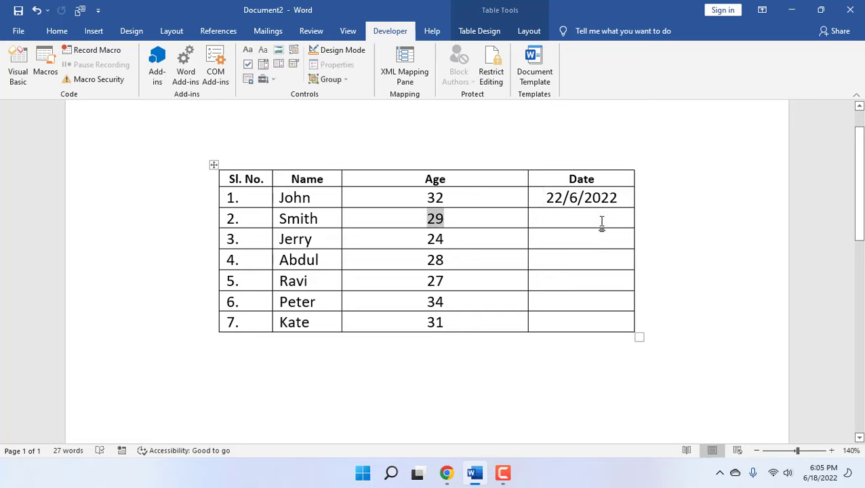
key(Up)
key(Tab)
key(ctrl+c)
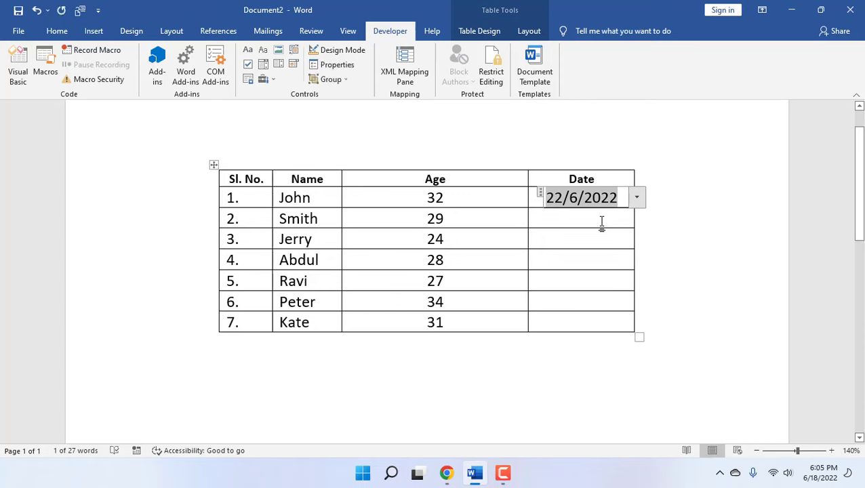
click(602, 222)
key(ctrl+v)
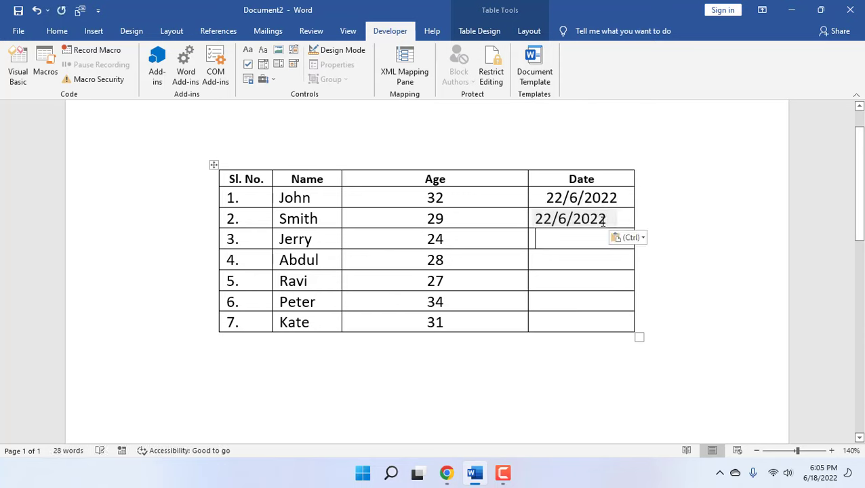
Step: Paste the copied date picker into the Date cells of rows 3 through 7
key(Down)
key(ctrl+v)
key(Down)
key(ctrl+v)
key(Down)
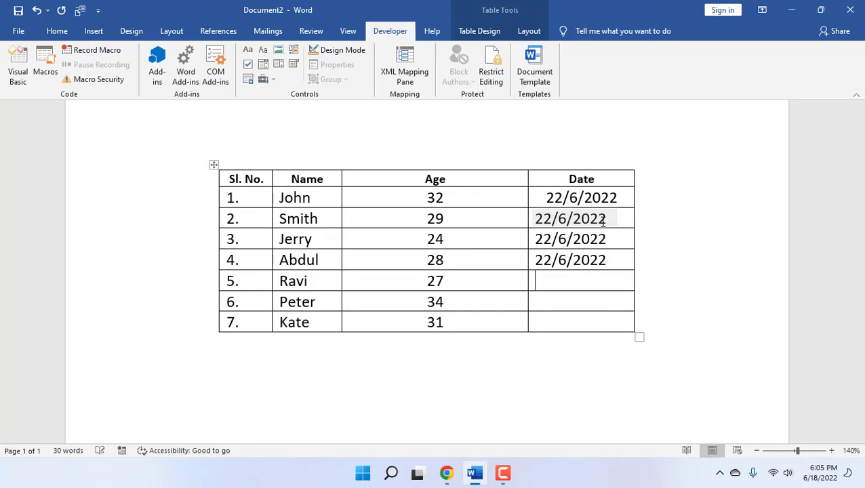
key(ctrl+v)
key(Down)
key(ctrl+v)
key(Down)
key(ctrl+v)
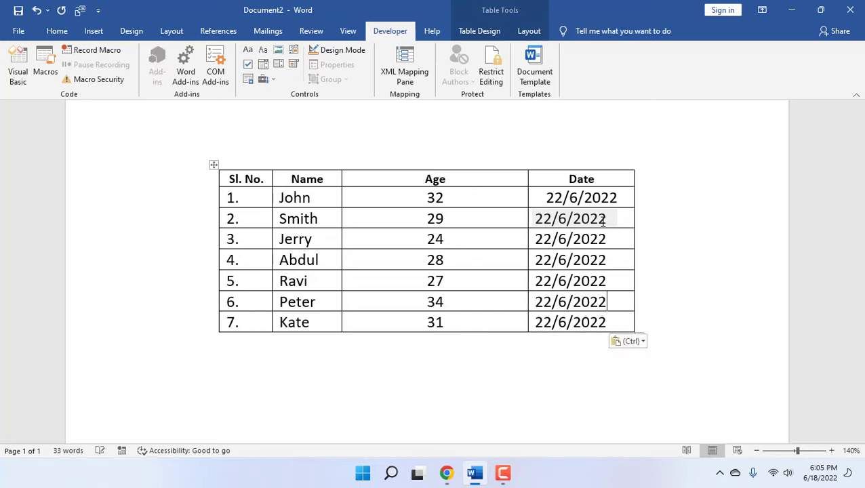
Step: Center-align all the dates in the Date column, rows 1 through 7
key(Up)
key(Up)
key(Up)
key(Up)
key(Up)
key(Up)
key(shift+Down)
key(shift+Down)
key(shift+Down)
key(shift+Down)
key(shift+Down)
key(shift+Down)
key(shift+Down)
key(ctrl+e)
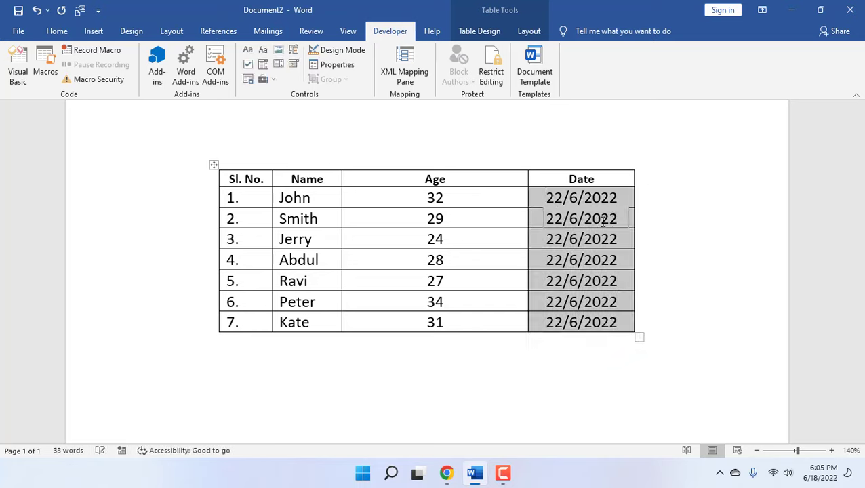
Step: Set row 2's date picker to April 15, 2021
click(602, 221)
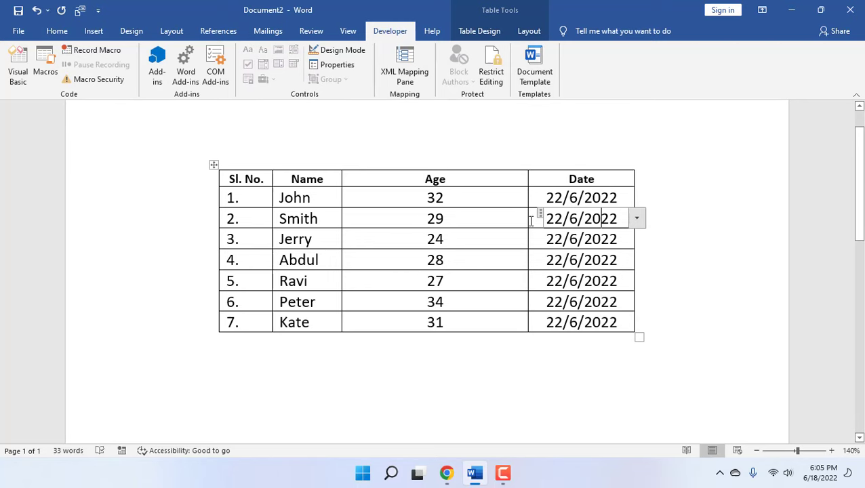
click(637, 219)
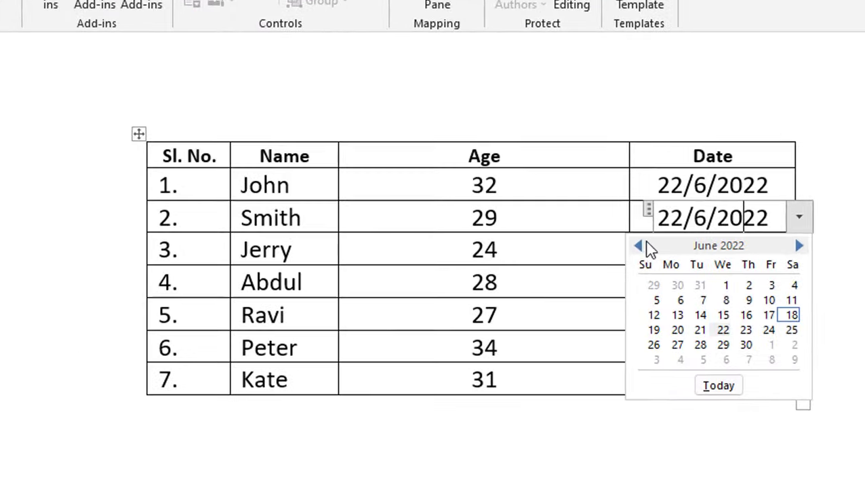
click(639, 245)
click(639, 245)
click(638, 246)
click(638, 245)
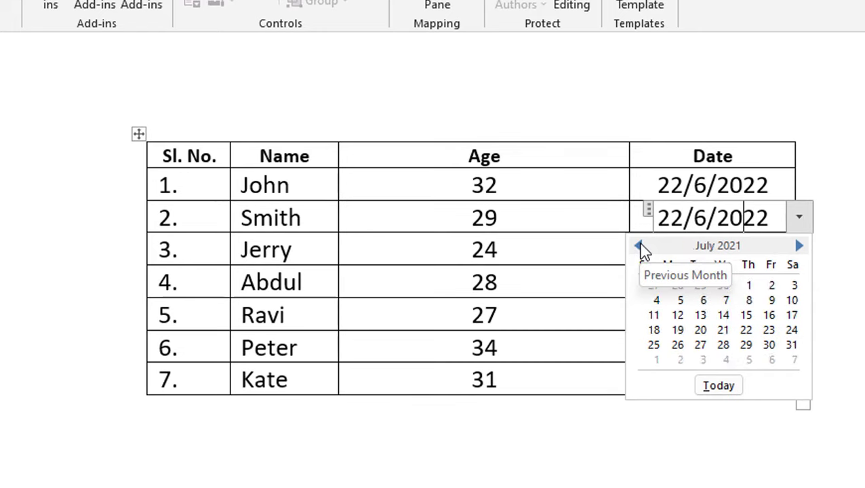
click(639, 245)
click(638, 246)
click(639, 245)
click(745, 315)
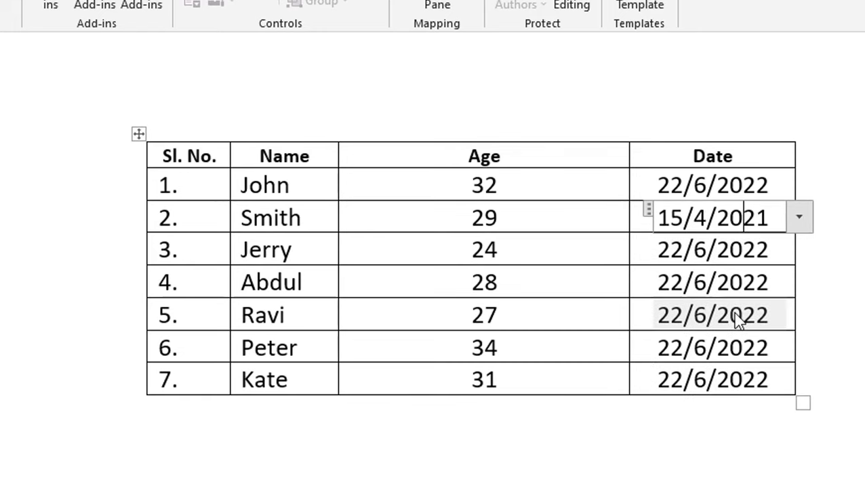
Step: Set row 3's date picker to June 14, 2022
click(746, 251)
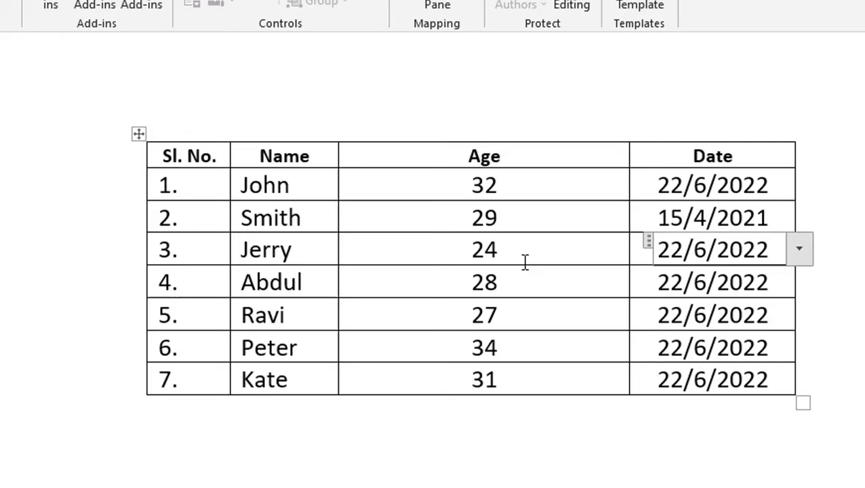
click(808, 253)
click(698, 349)
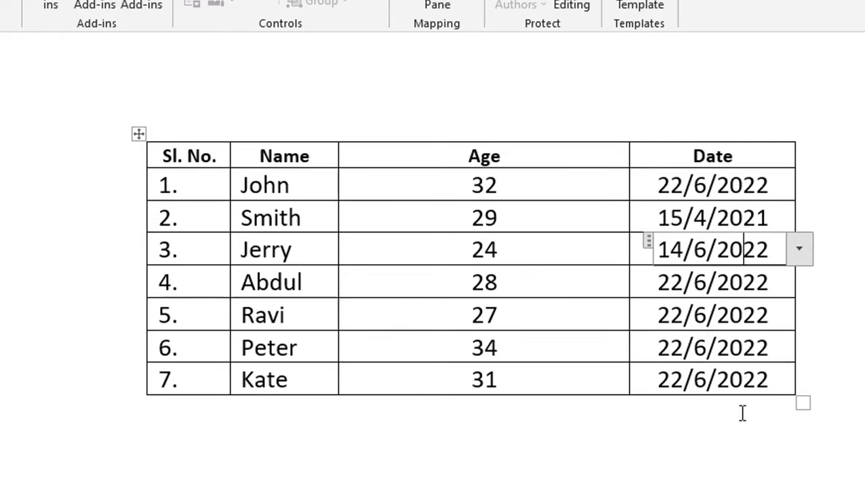
Step: Set row 4's date picker to May 14, 2020, and leave the date controls deselected
click(725, 284)
click(802, 283)
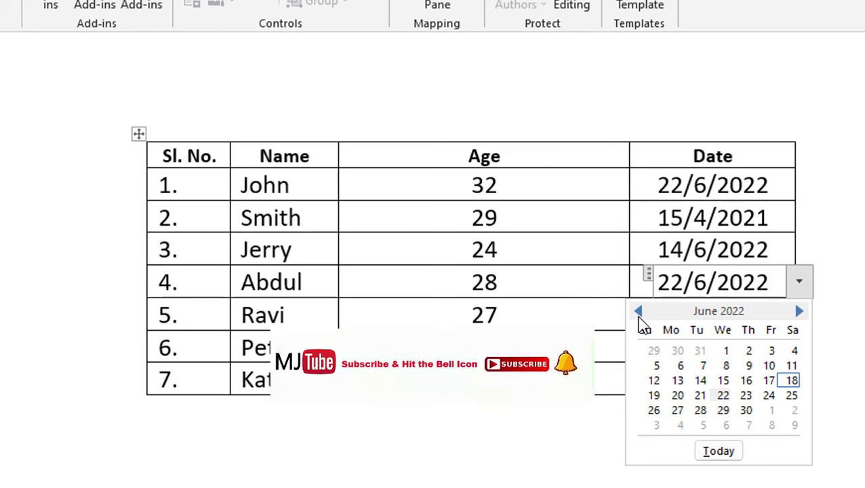
click(638, 312)
click(638, 312)
click(637, 312)
click(638, 312)
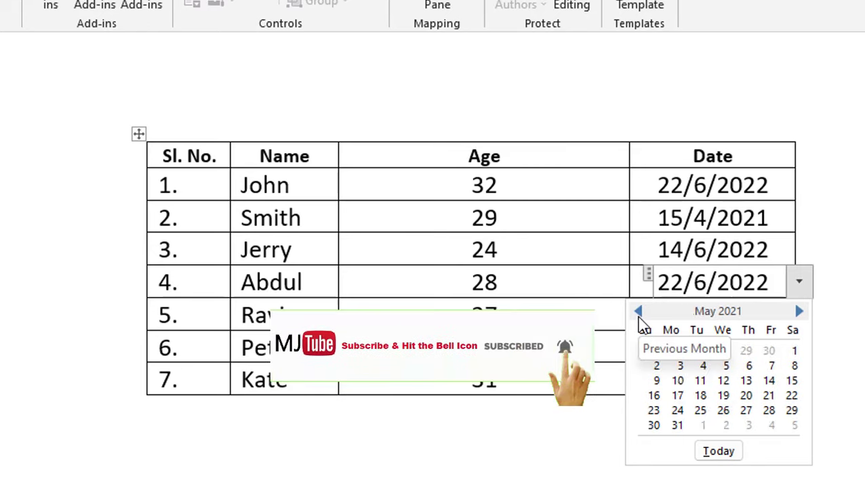
click(638, 312)
click(638, 312)
click(638, 311)
click(638, 312)
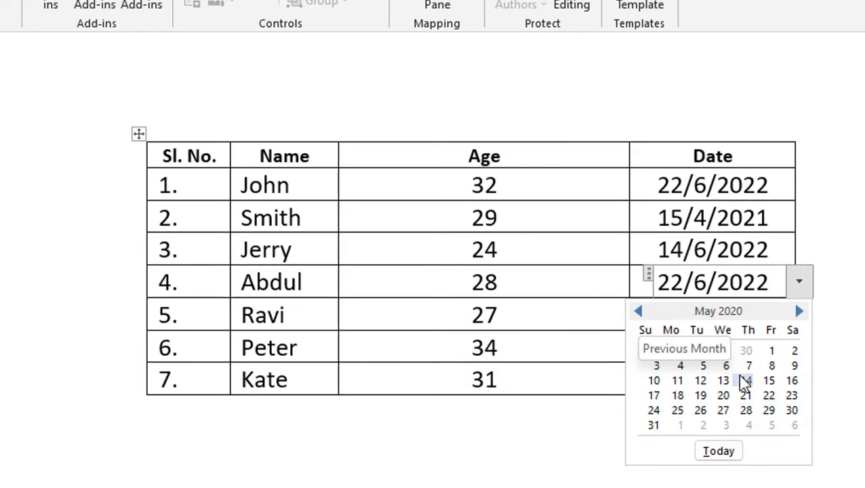
click(745, 382)
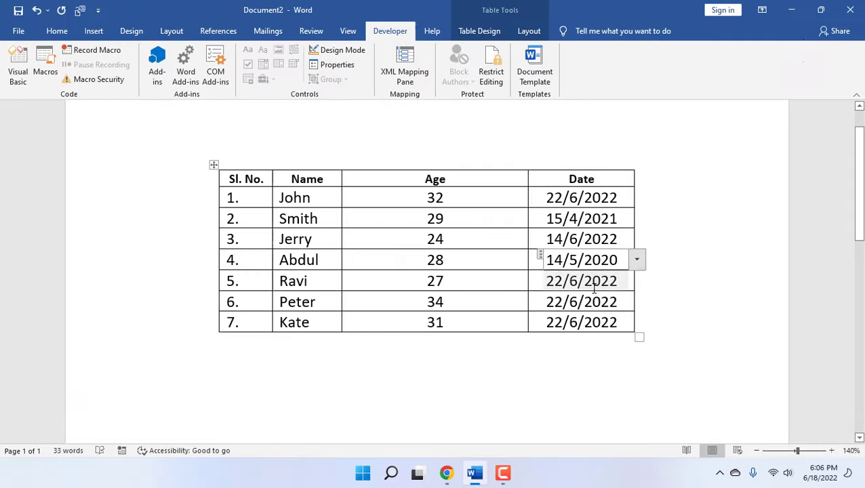
click(734, 322)
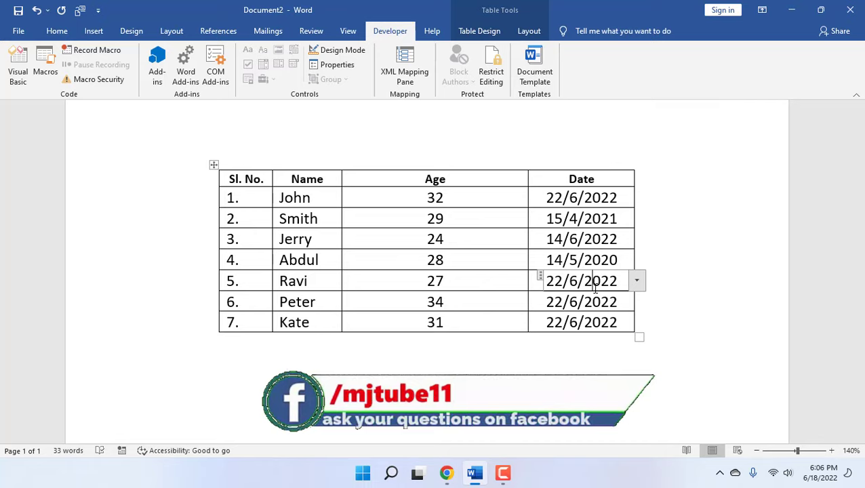
click(683, 255)
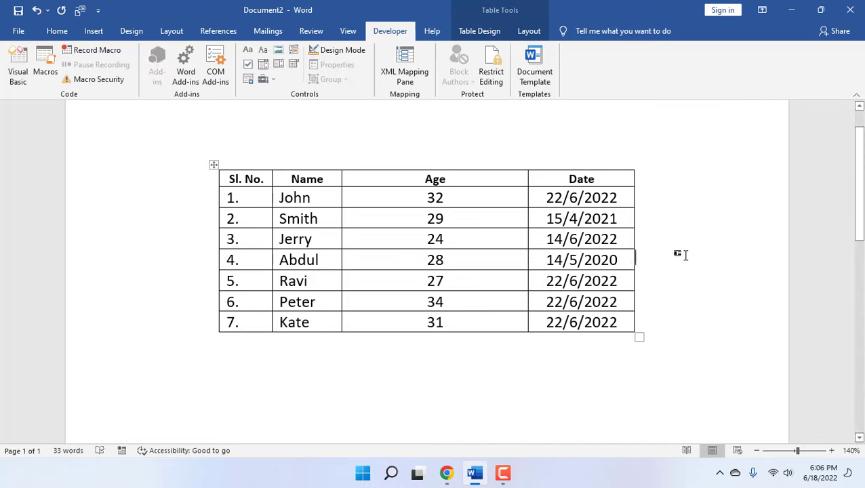